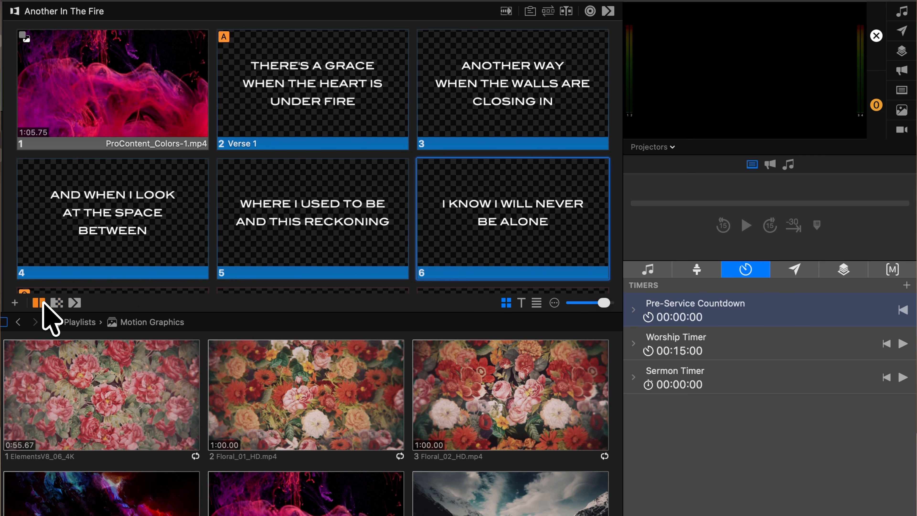
# - Show the second, third and fourth slides in turn on the output using the cut transition
pyautogui.click(359, 38)
pyautogui.click(490, 63)
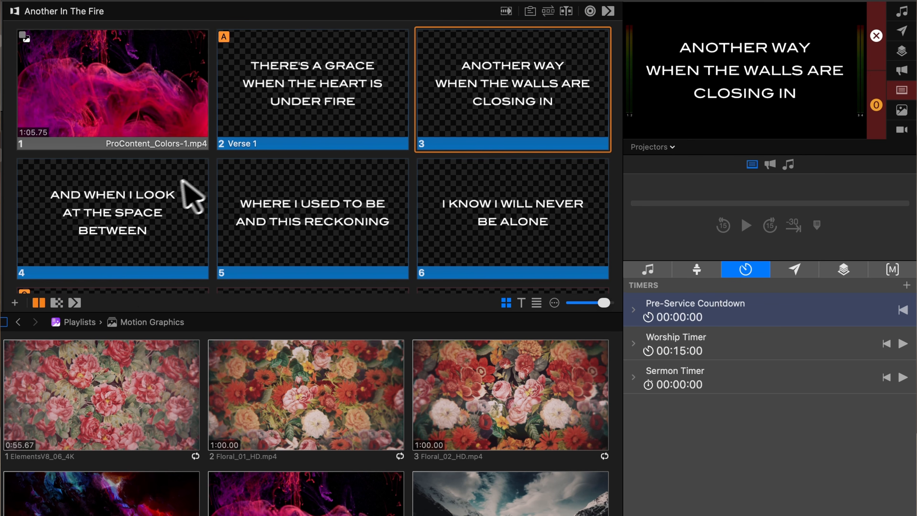
pyautogui.click(167, 186)
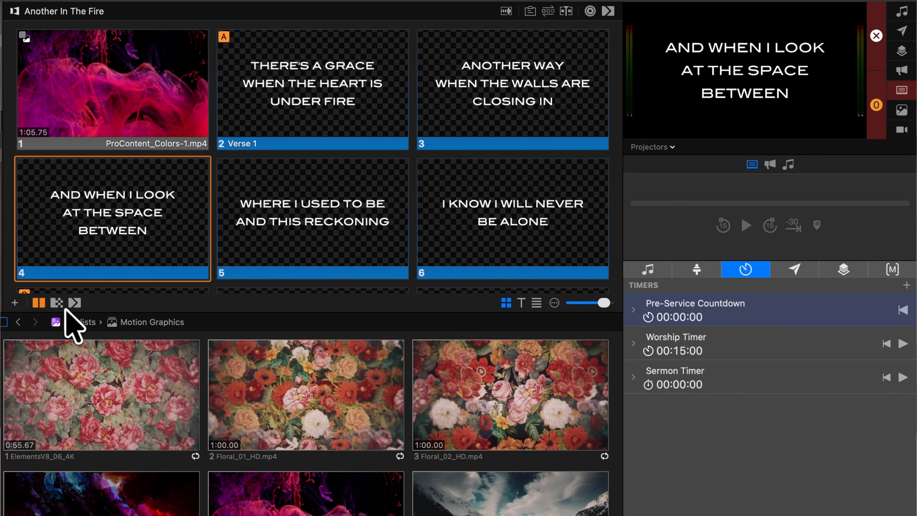
# - Switch the global slide transition to a 1.0 s dissolve, and show the fifth and sixth slides with it
pyautogui.click(58, 305)
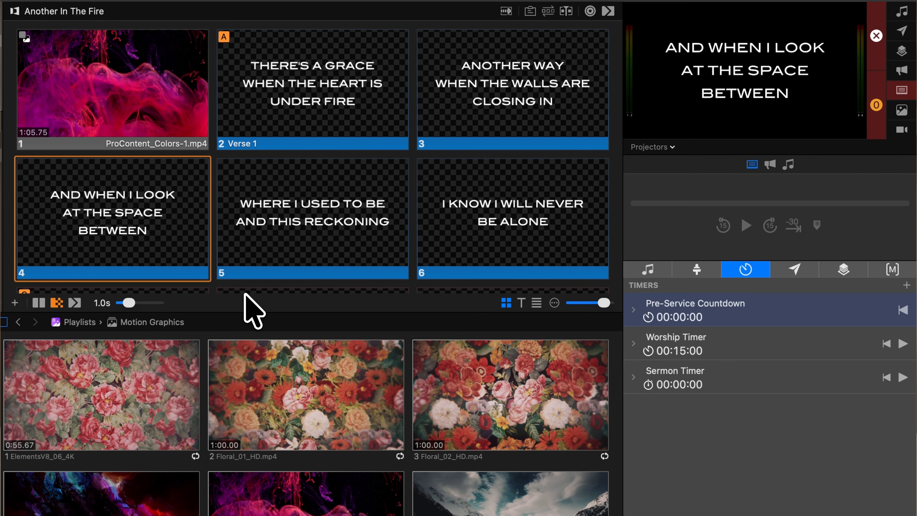
pyautogui.click(303, 257)
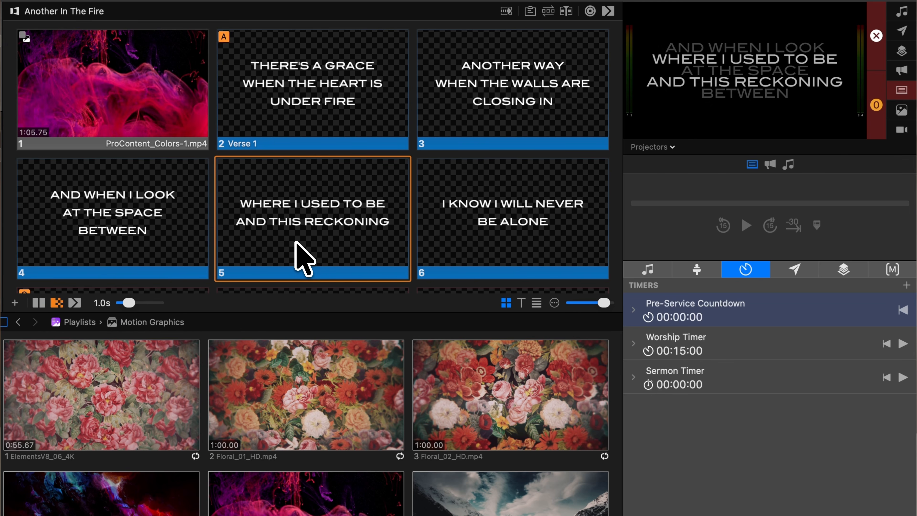
pyautogui.click(481, 260)
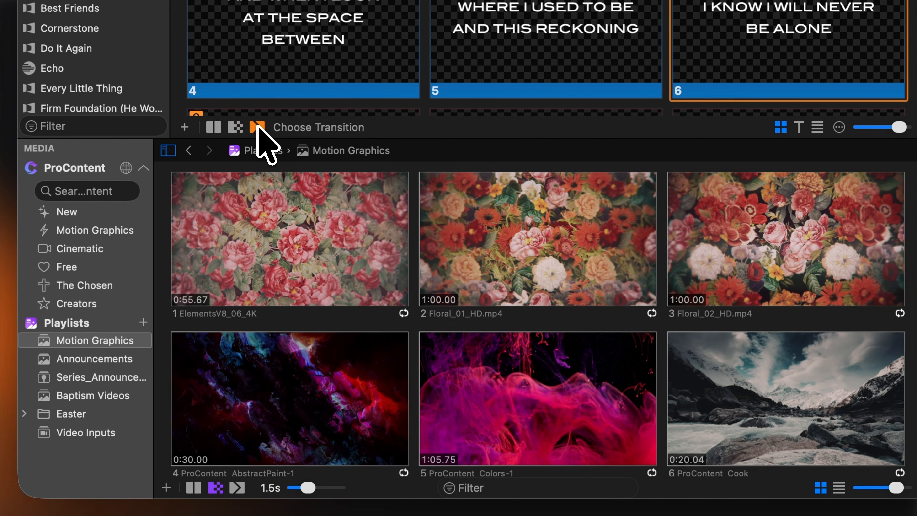
# - Switch the global slide transition to the custom option, and browse the transitions available for the whole presentation
pyautogui.click(256, 127)
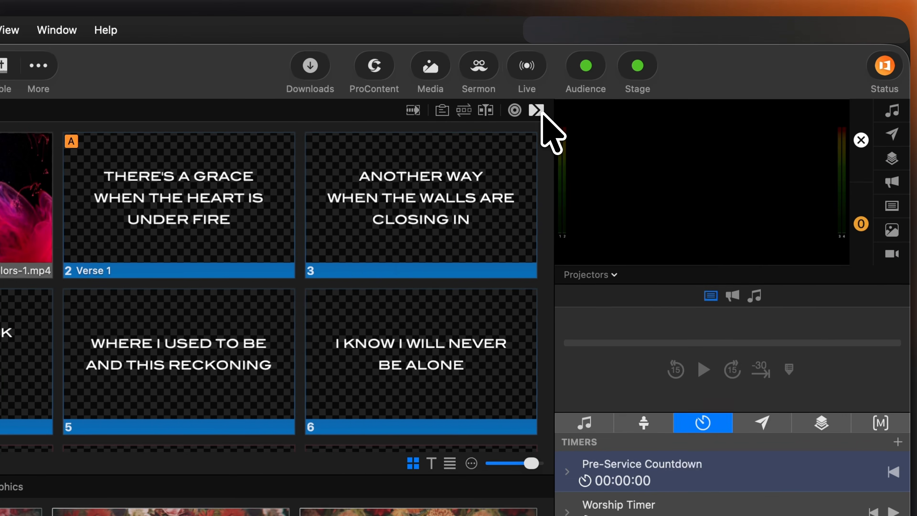
pyautogui.click(541, 112)
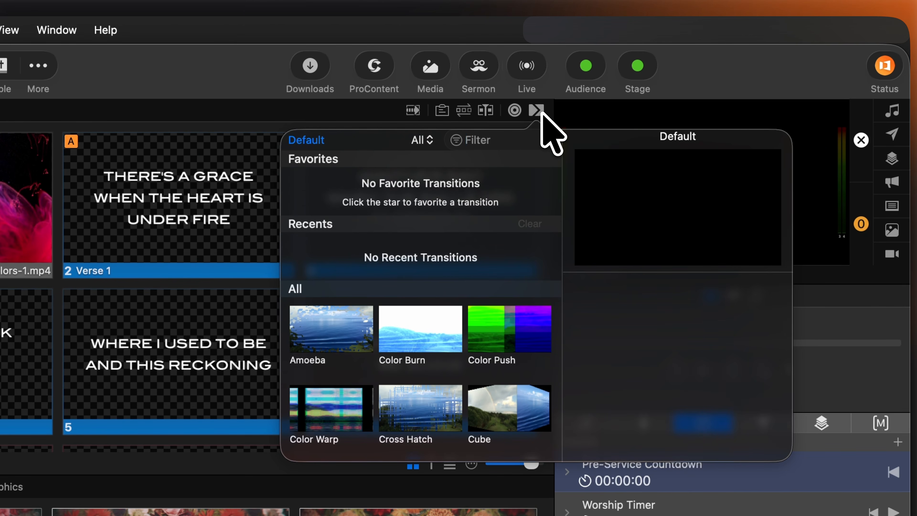
pyautogui.scroll(-10, 553, 346)
pyautogui.scroll(-10, 549, 339)
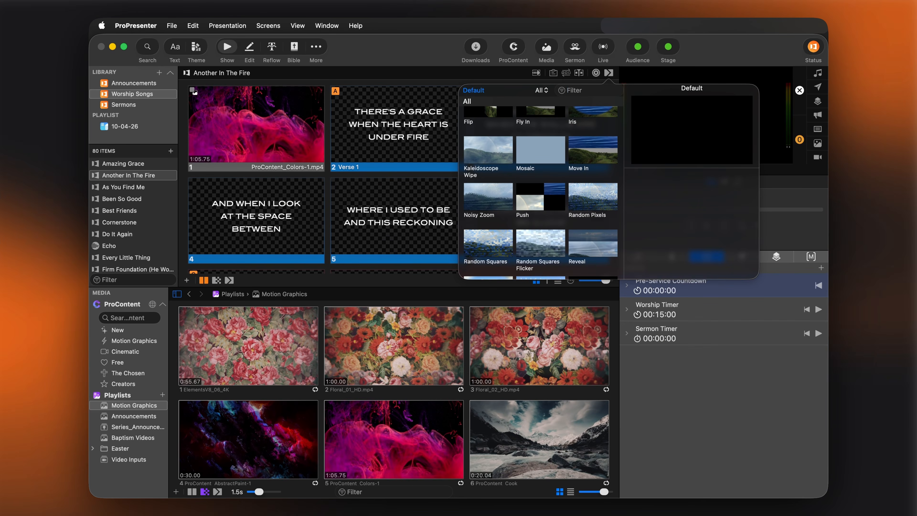
# - Open the presentation in the editor and set its presentation-wide transition to Dissolve
pyautogui.click(249, 48)
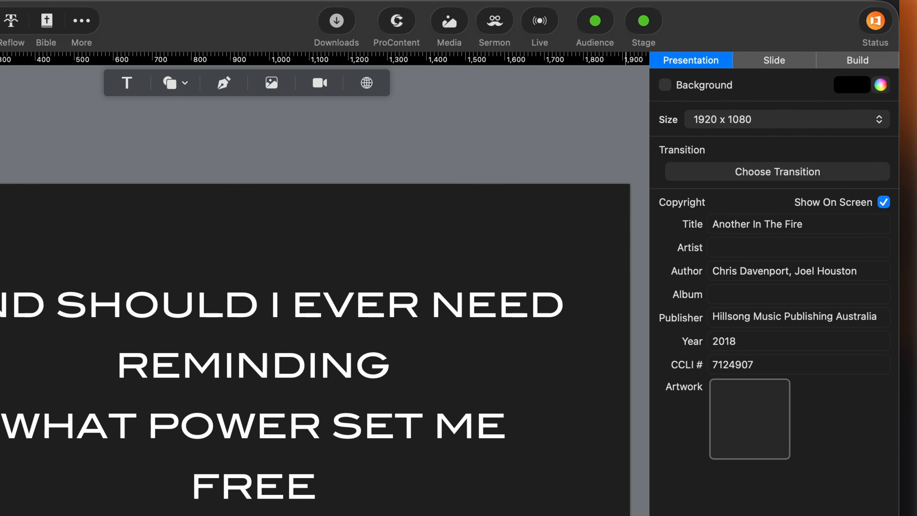
pyautogui.click(704, 174)
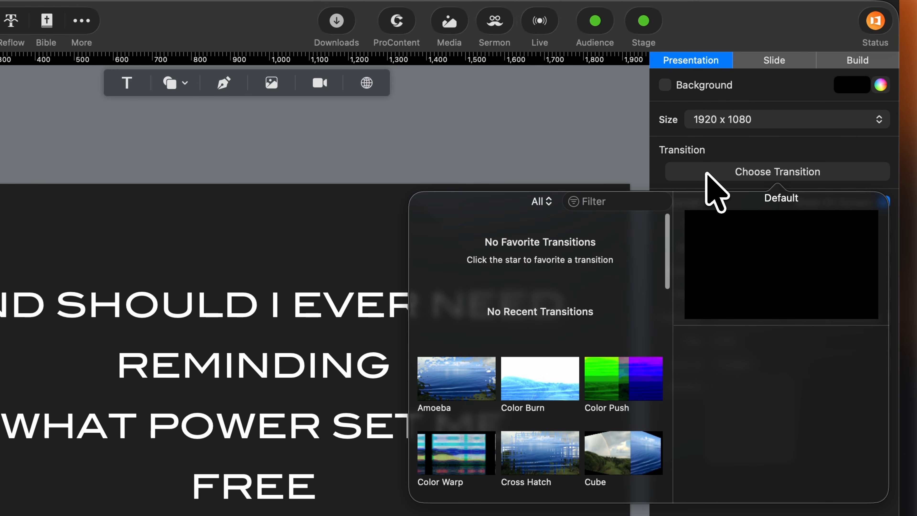
pyautogui.scroll(-3, 654, 278)
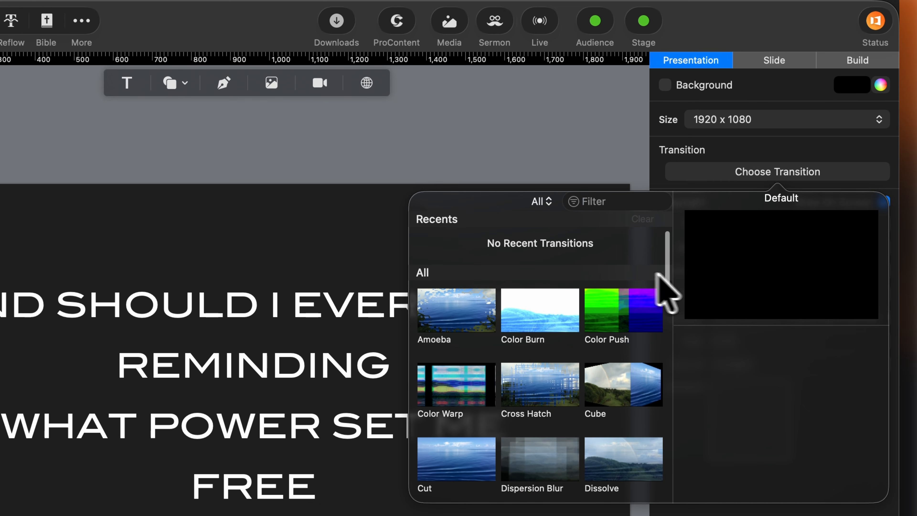
pyautogui.click(651, 469)
pyautogui.press('Escape')
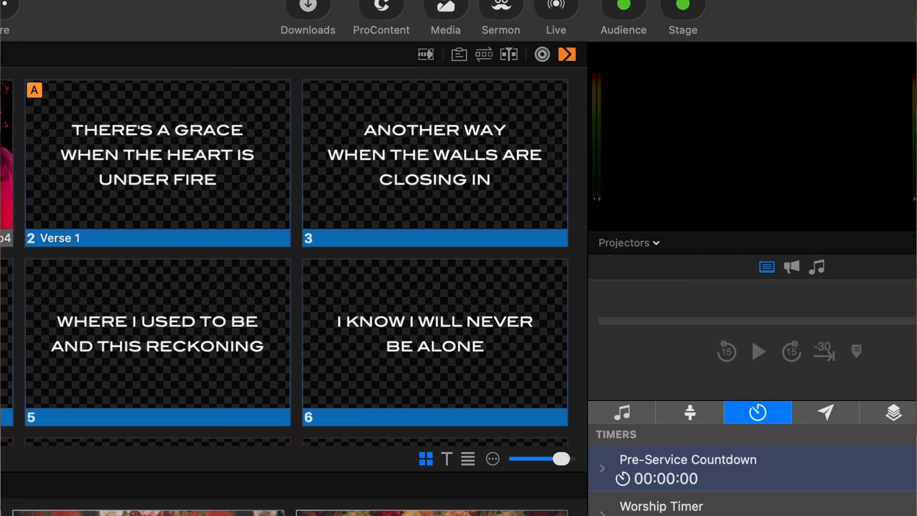
# - Reset the presentation's own transition to Default
pyautogui.click(568, 55)
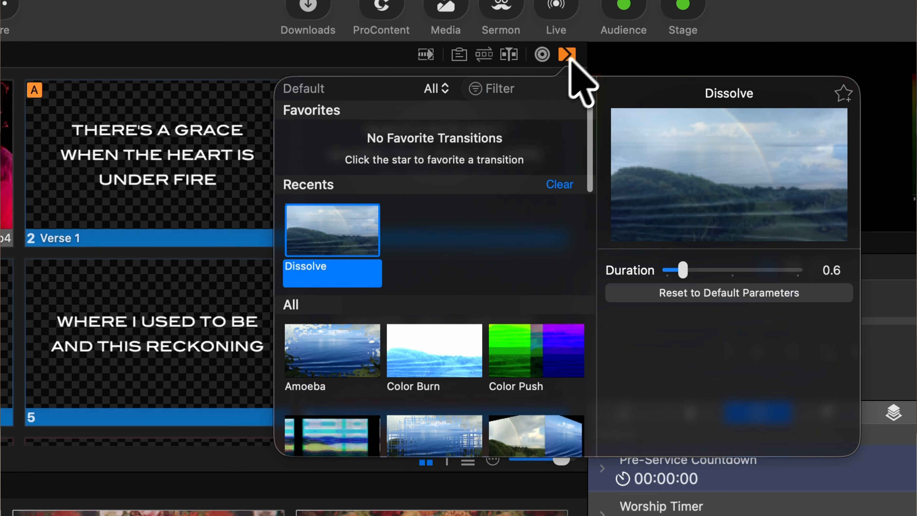
pyautogui.click(313, 89)
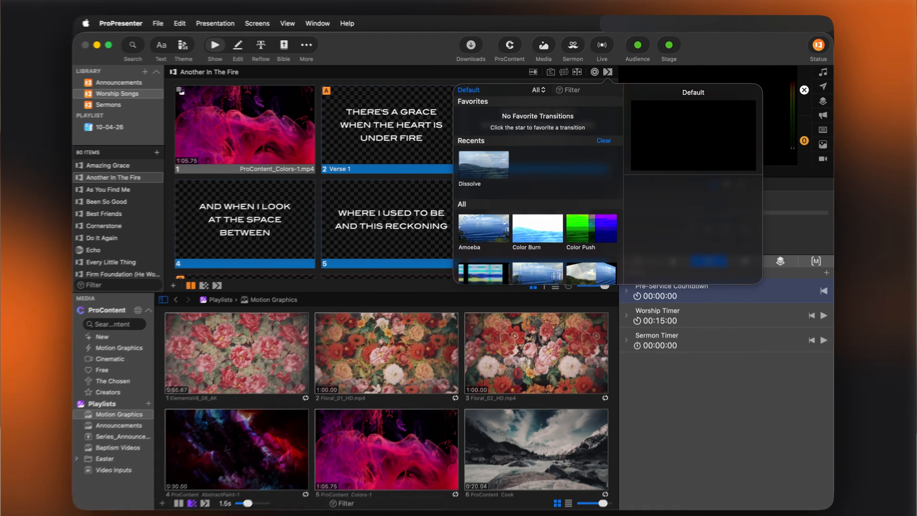
pyautogui.press('Escape')
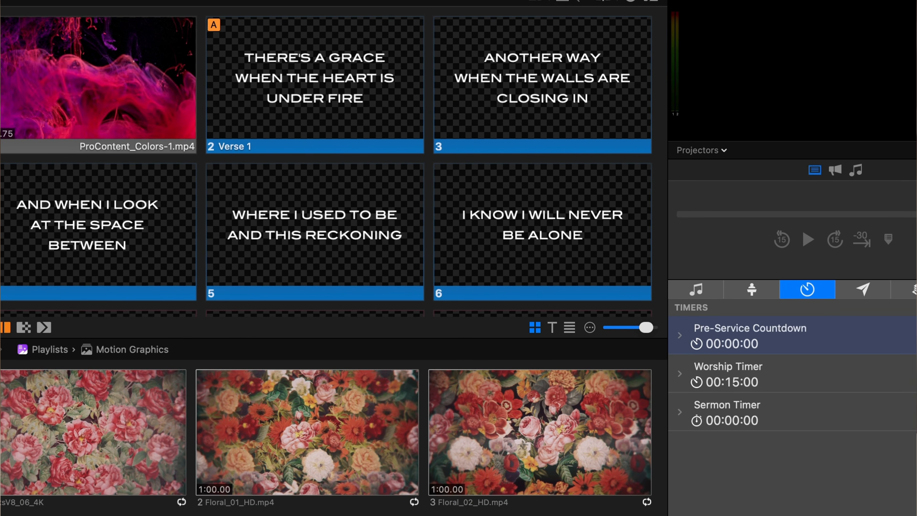
# - Open the transition choices for the third slide alone, and close them without choosing one
pyautogui.rightClick(552, 159)
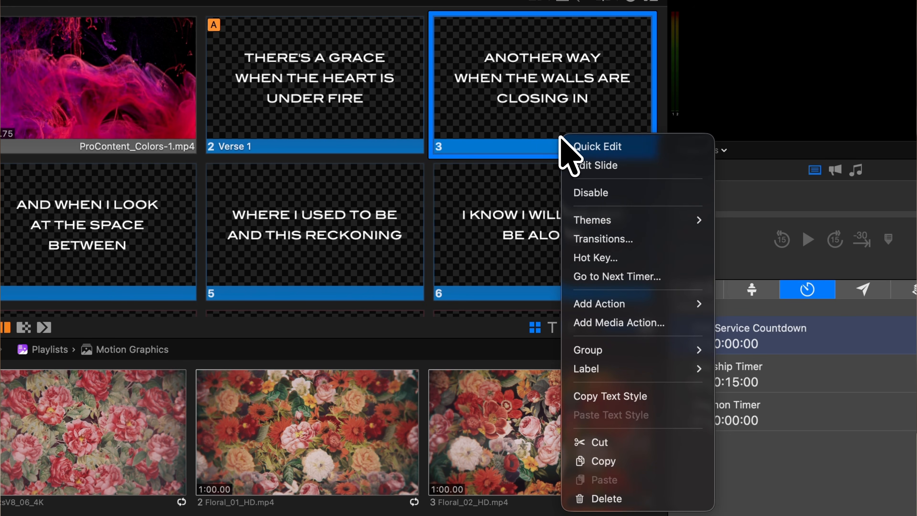
pyautogui.click(596, 239)
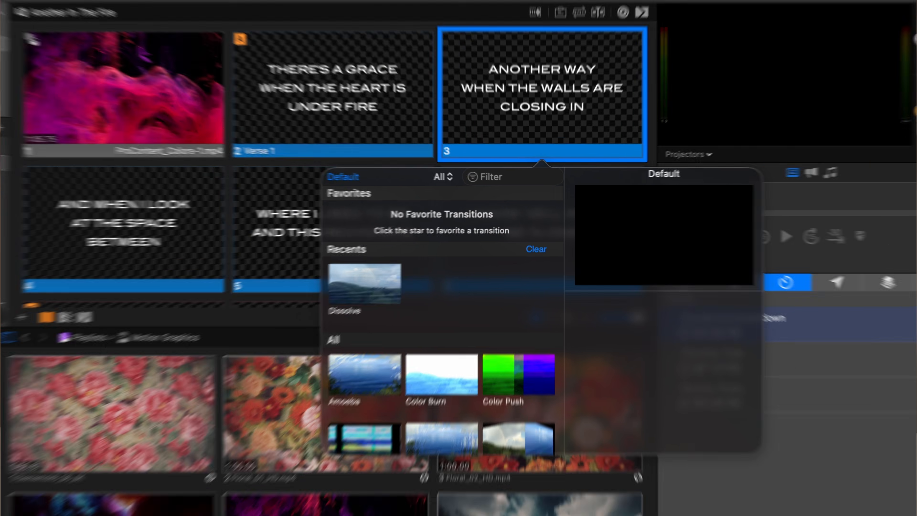
pyautogui.press('Escape')
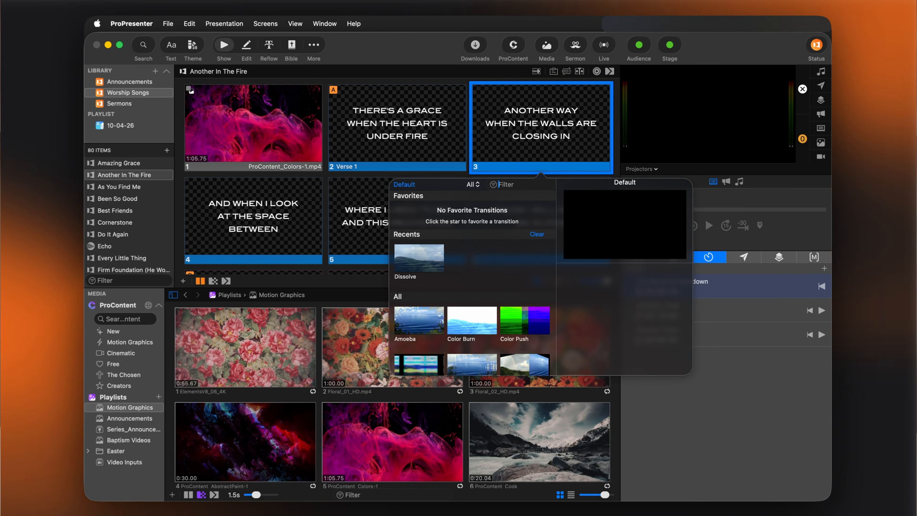
# - Open the third slide in the editor and display its build settings to see where its transition is set
pyautogui.click(253, 45)
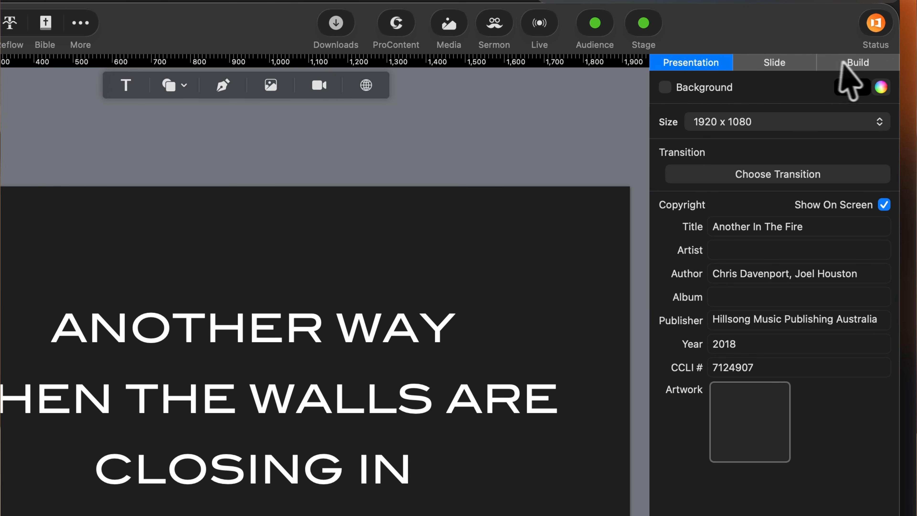
pyautogui.click(855, 63)
pyautogui.click(846, 84)
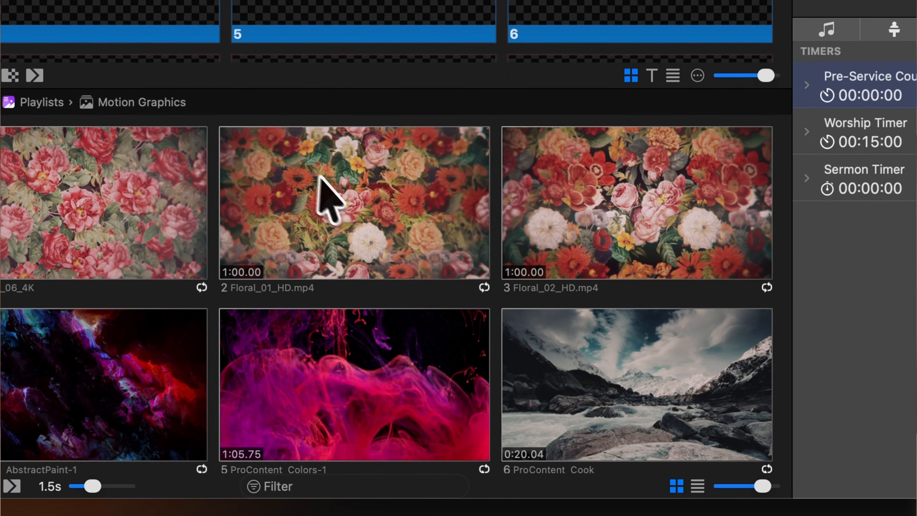
# - Inspect the Floral_01_HD.mp4 background in the Motion Graphics playlist and set its individual transition to Color Burn
pyautogui.rightClick(381, 336)
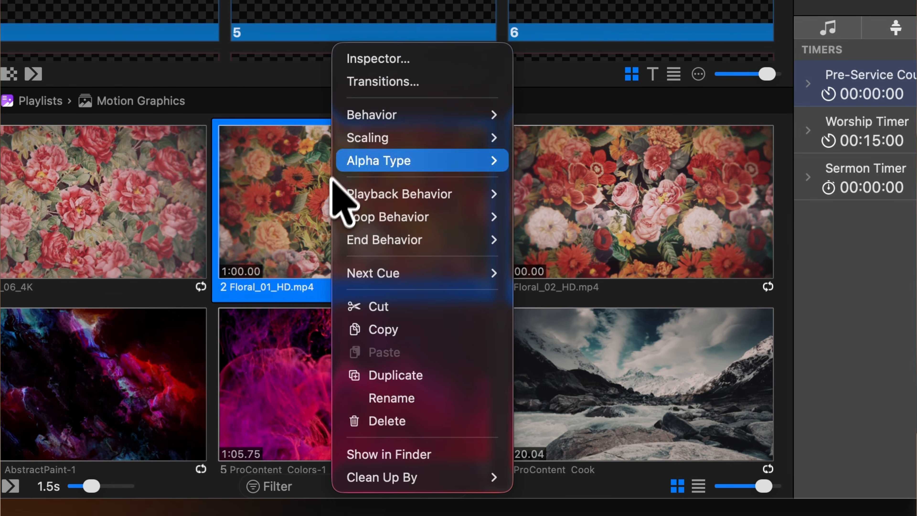
pyautogui.click(375, 60)
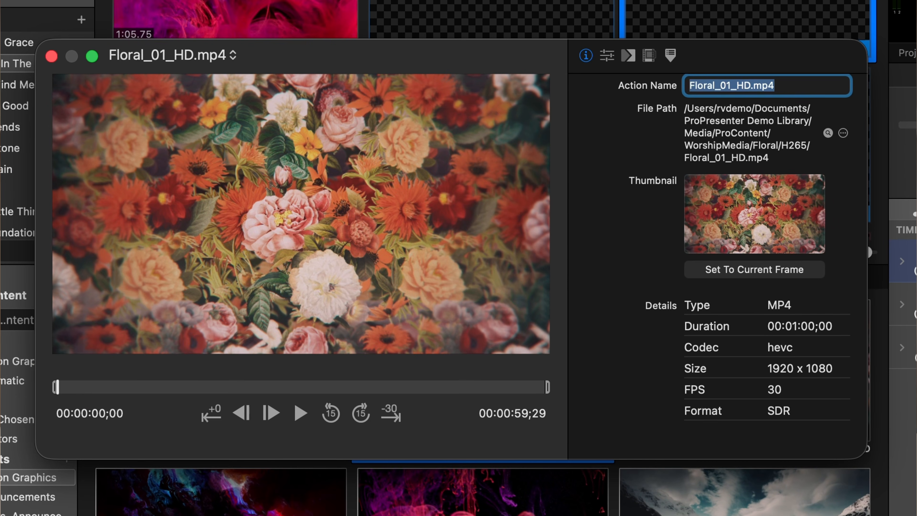
pyautogui.click(628, 55)
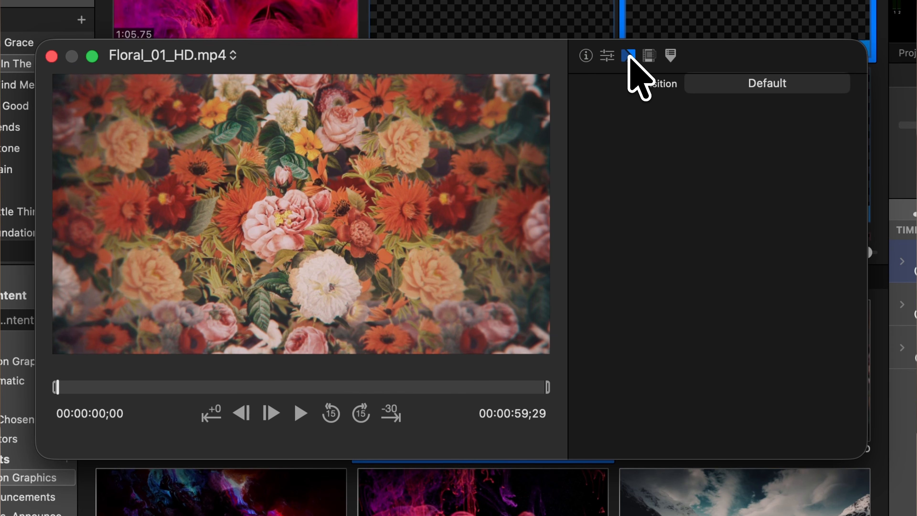
pyautogui.click(771, 89)
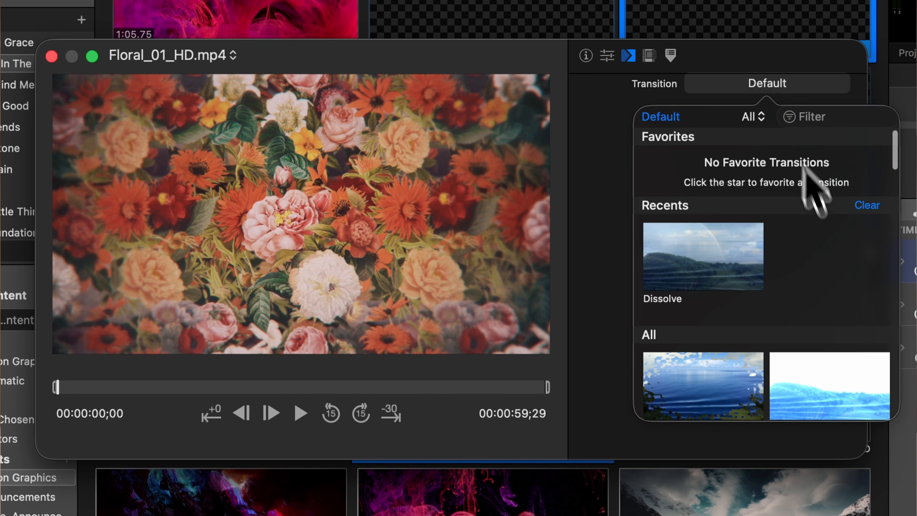
pyautogui.scroll(-5, 802, 167)
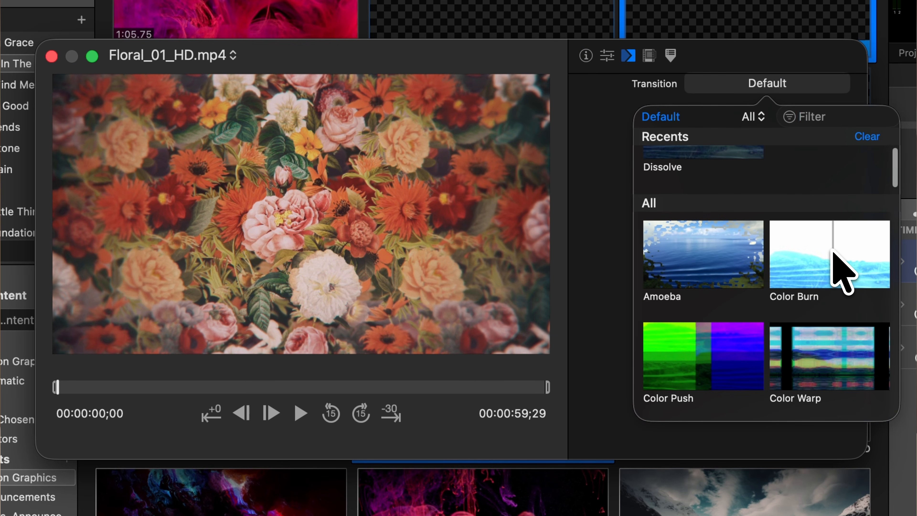
pyautogui.click(832, 254)
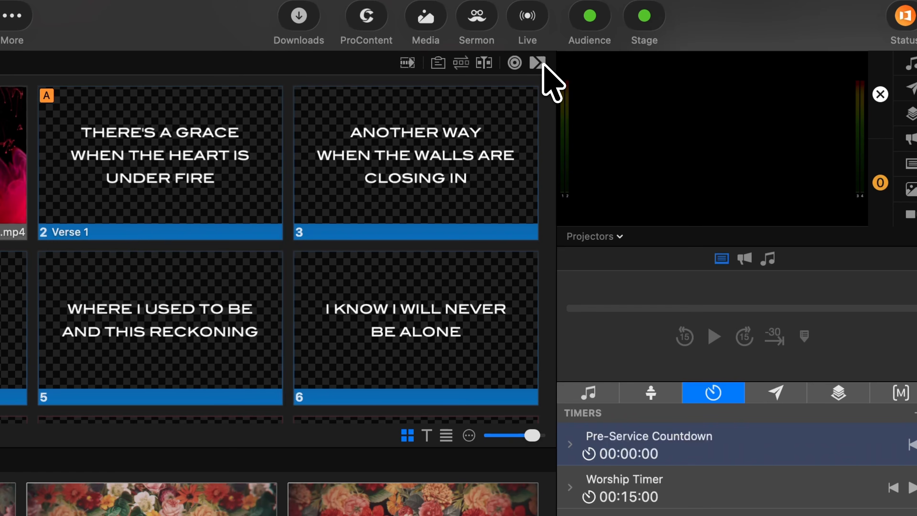
# - Set the presentation's transition to Color Burn with a duration of 0.43
pyautogui.click(541, 64)
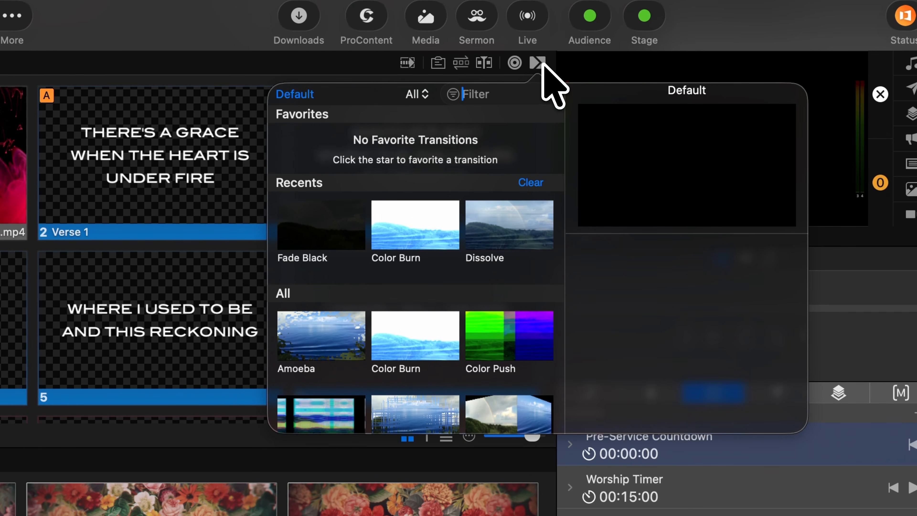
pyautogui.scroll(-5, 563, 159)
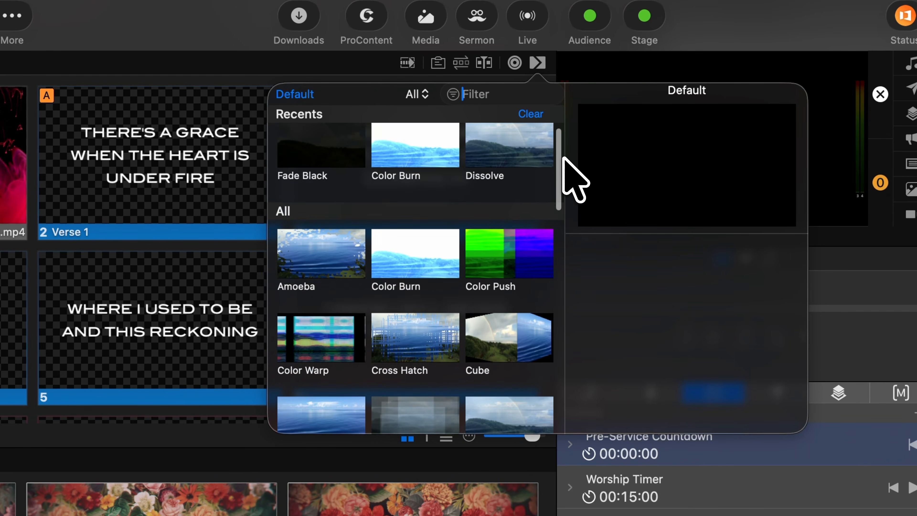
pyautogui.scroll(-3, 563, 159)
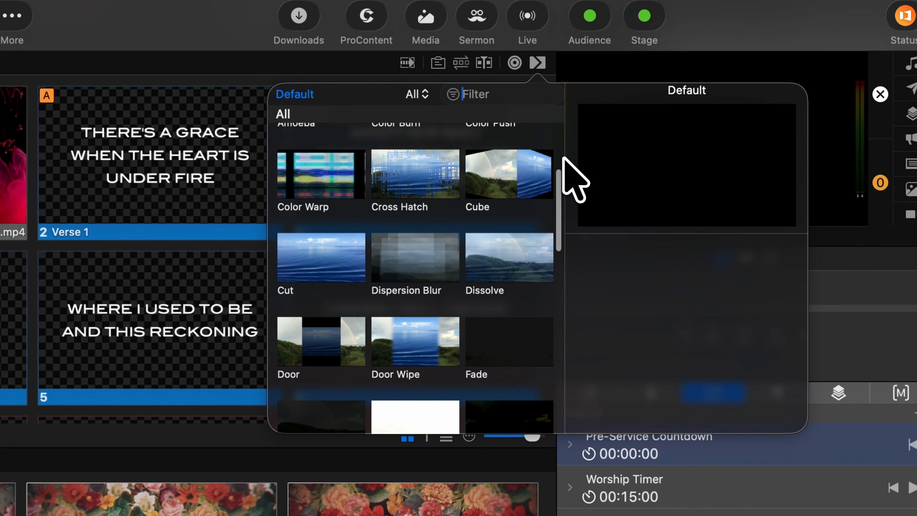
pyautogui.scroll(5, 564, 159)
pyautogui.click(406, 164)
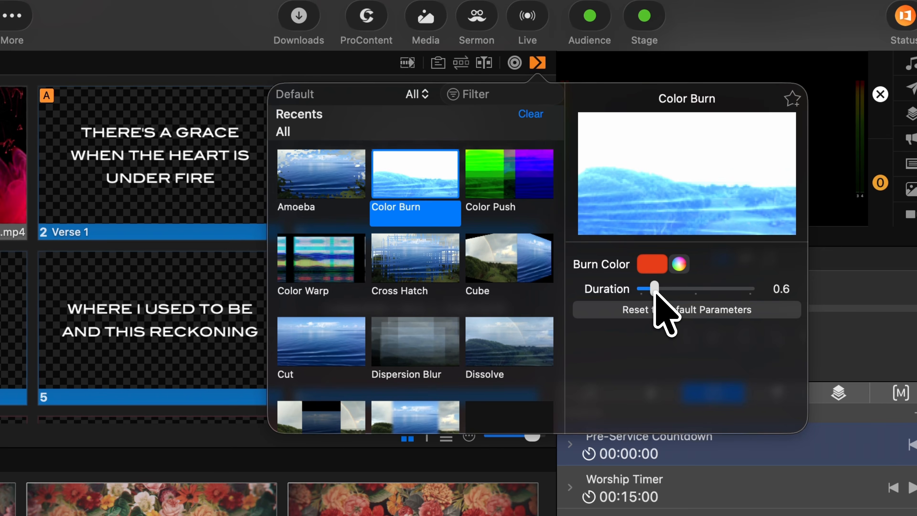
pyautogui.moveTo(655, 293); pyautogui.dragTo(652, 292)
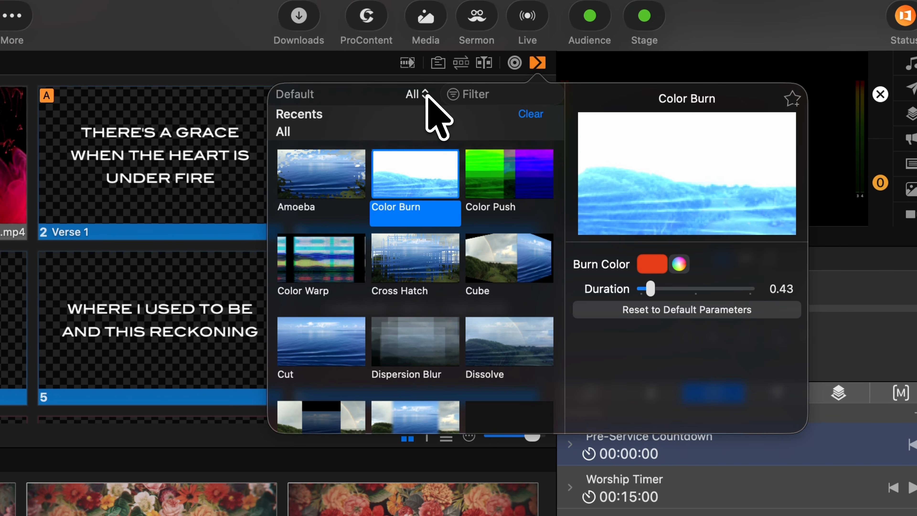
# - Check the transition categories, and change the presentation's transition to Fade Black with a duration of 0.5
pyautogui.click(427, 96)
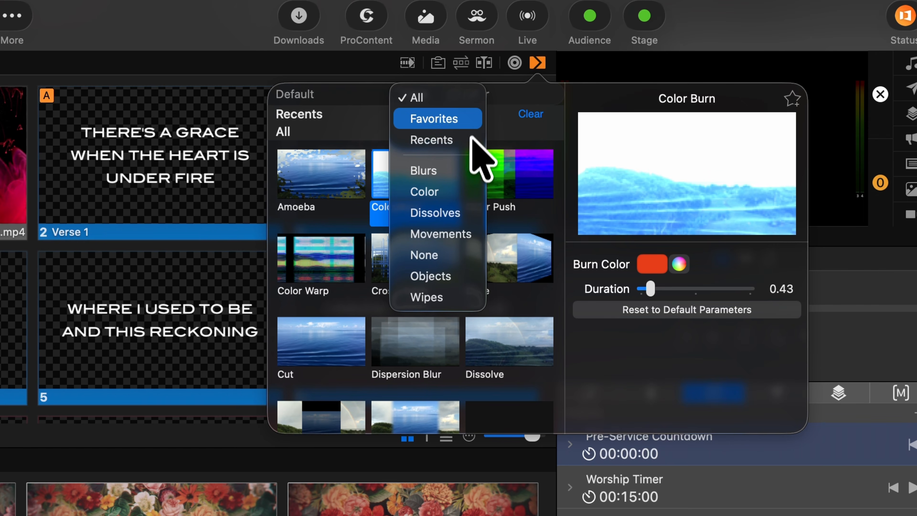
pyautogui.click(491, 139)
pyautogui.scroll(-6, 447, 256)
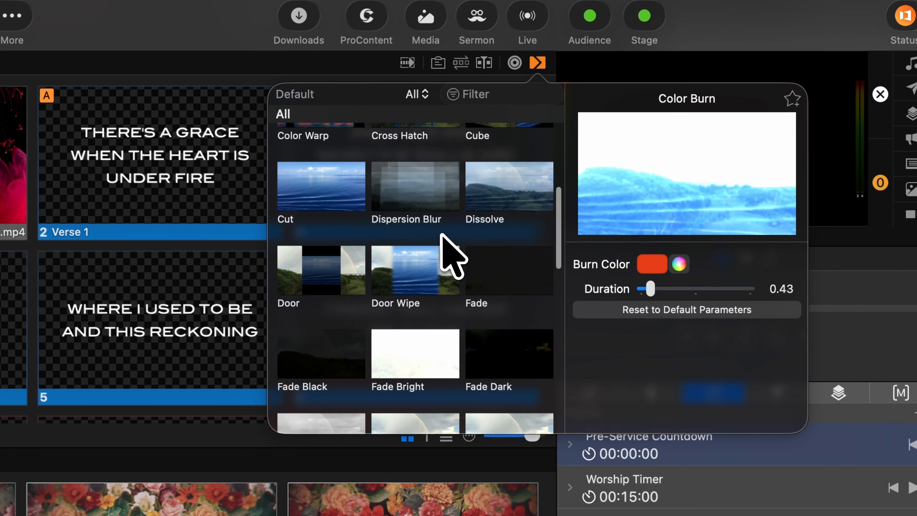
pyautogui.click(321, 319)
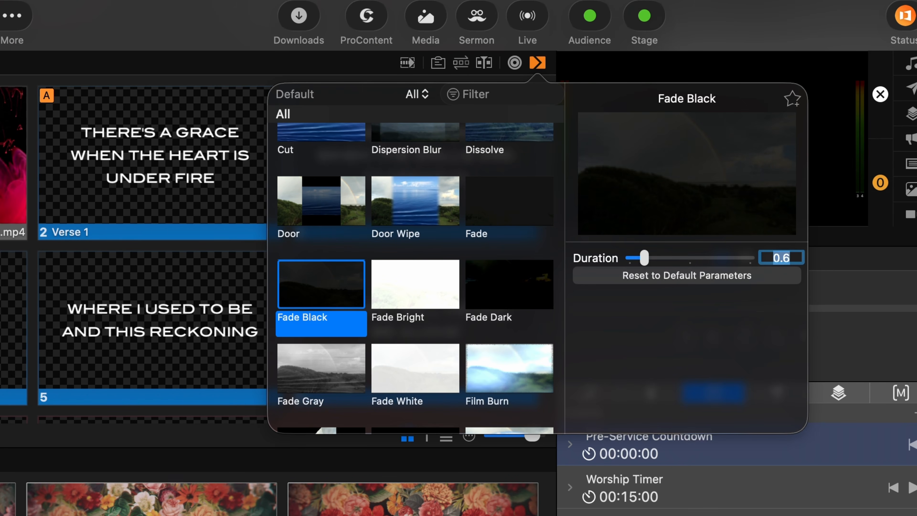
pyautogui.press('Return')
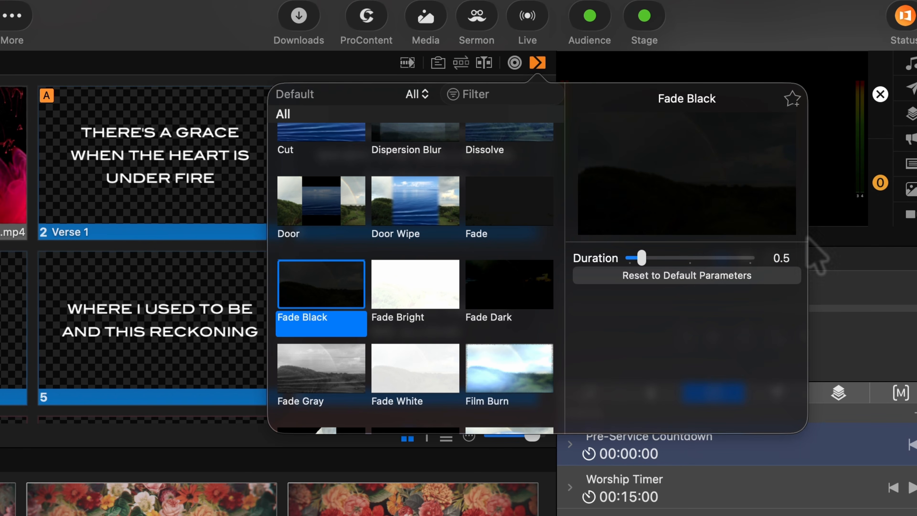
# - Save the 0.5-second Fade Black transition as a favorite and rename it "Fade to Black .5 s"
pyautogui.click(791, 98)
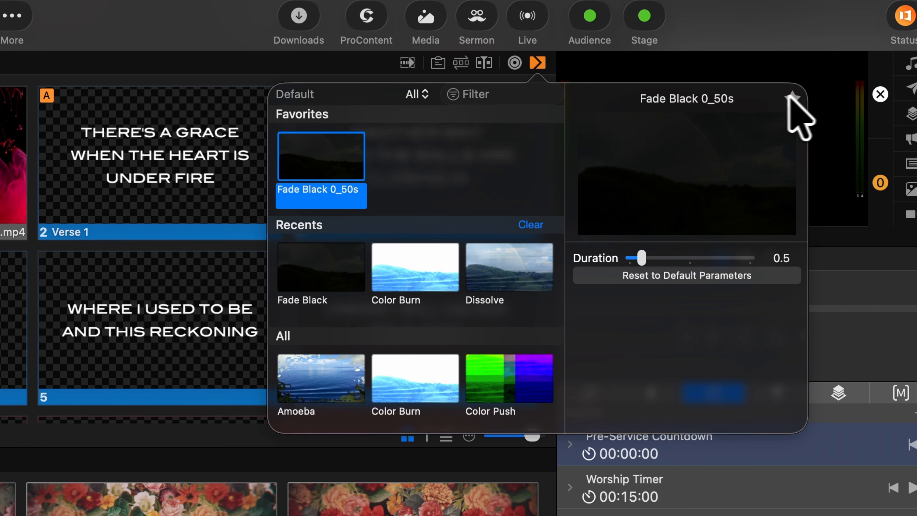
pyautogui.doubleClick(738, 99)
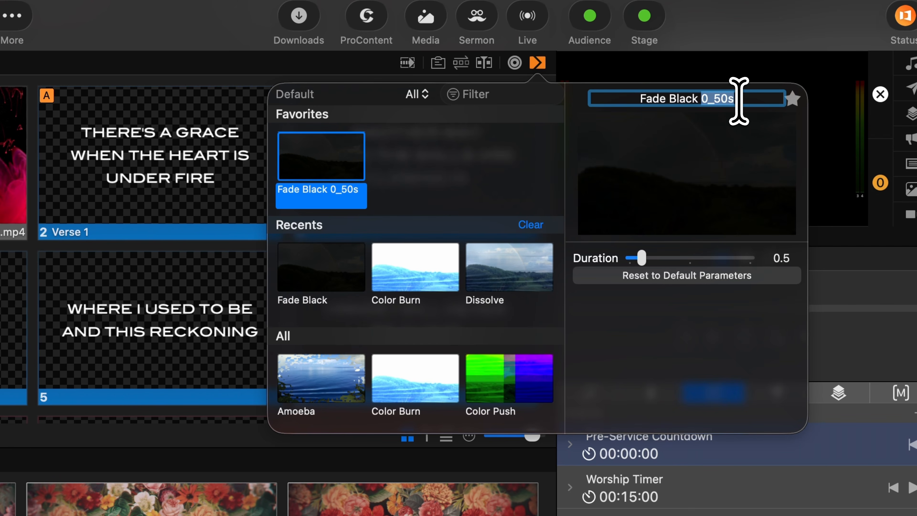
pyautogui.press('BackSpace')
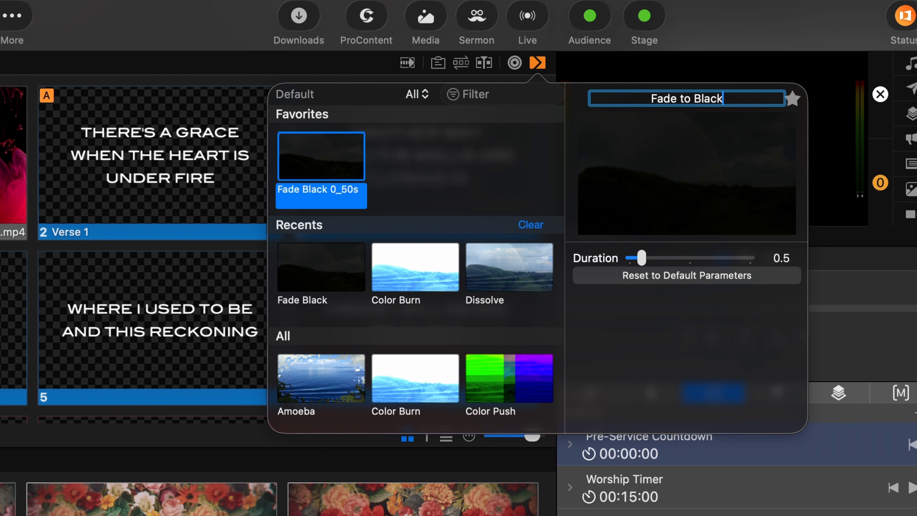
pyautogui.write('.5 s')
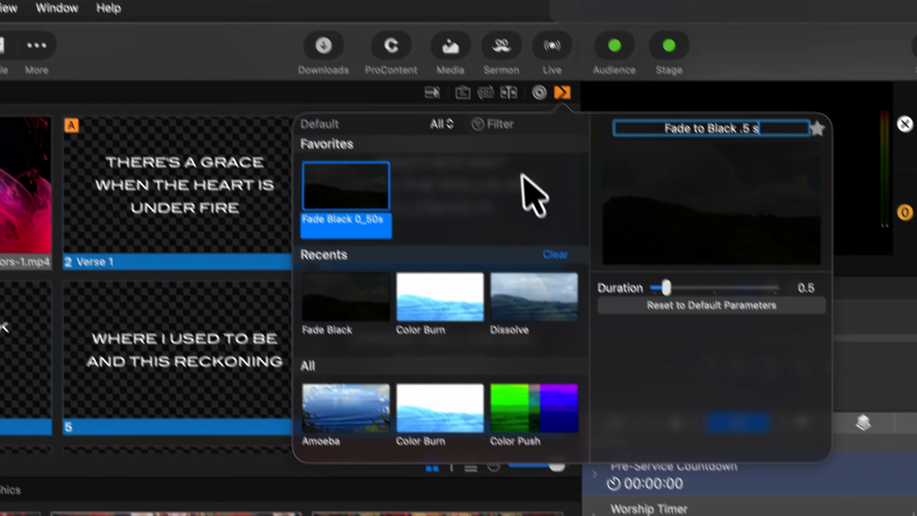
pyautogui.click(493, 147)
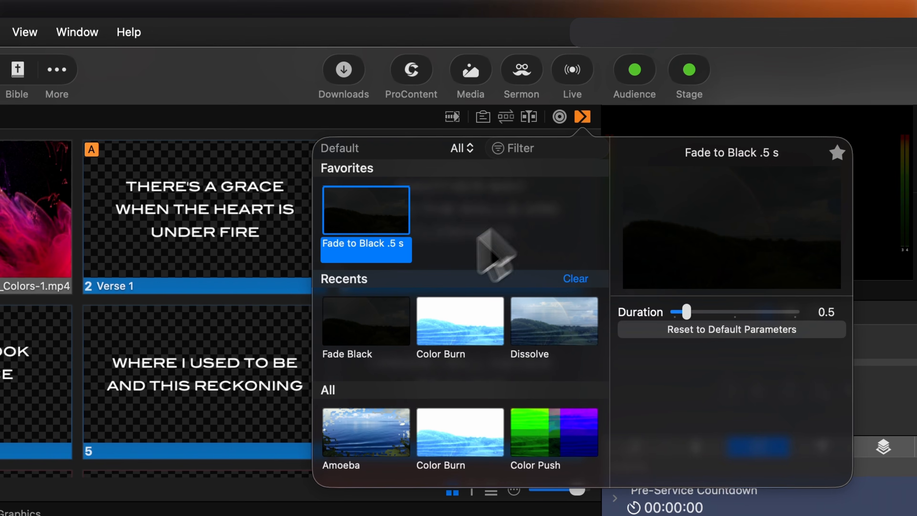
# - Save the recent Fade Black transition with a duration of 1 as another favorite, and filter the transition list to Favorites
pyautogui.click(355, 330)
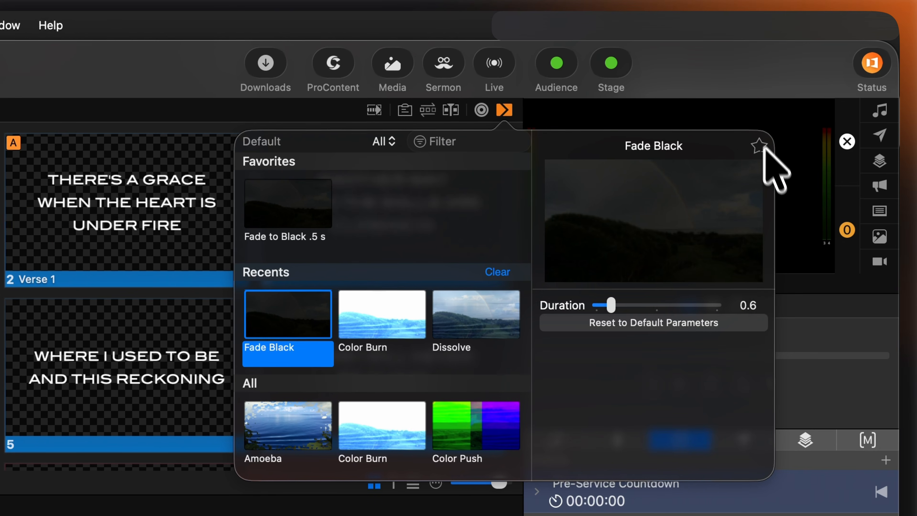
pyautogui.doubleClick(830, 311)
pyautogui.write('1')
pyautogui.press('Return')
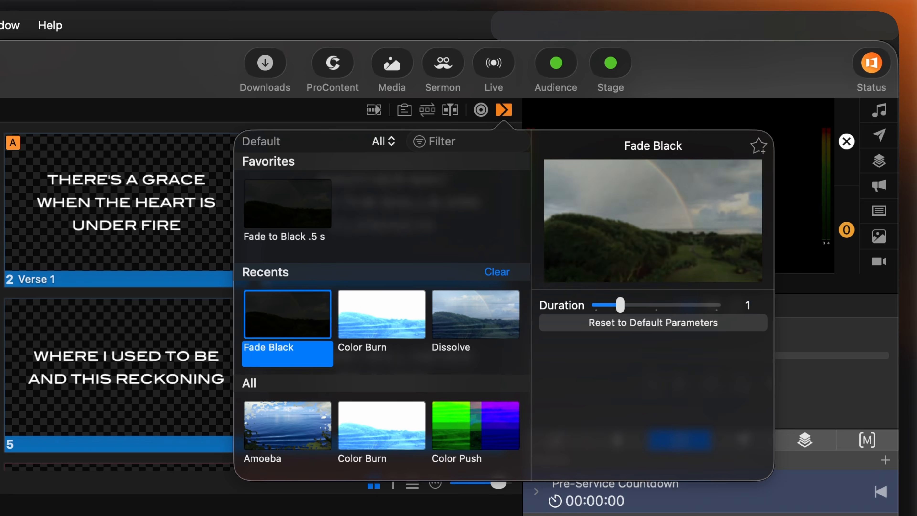
pyautogui.click(758, 146)
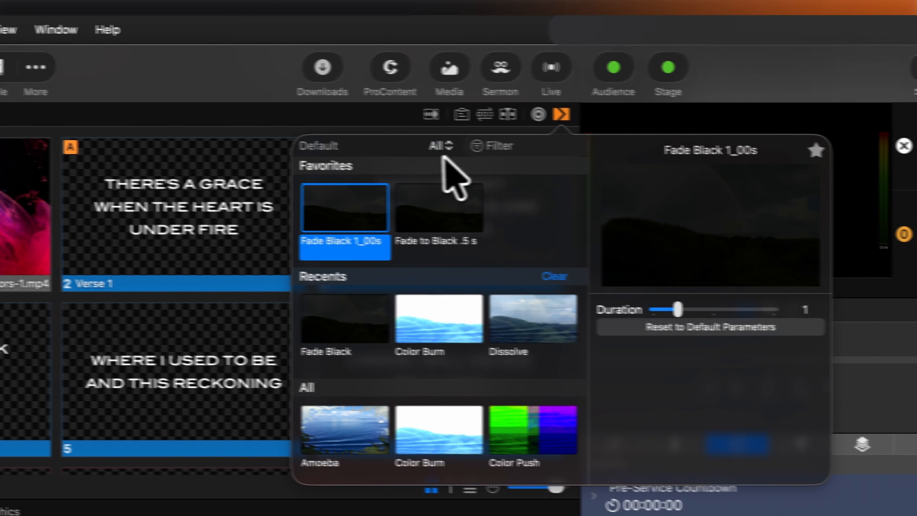
pyautogui.click(383, 141)
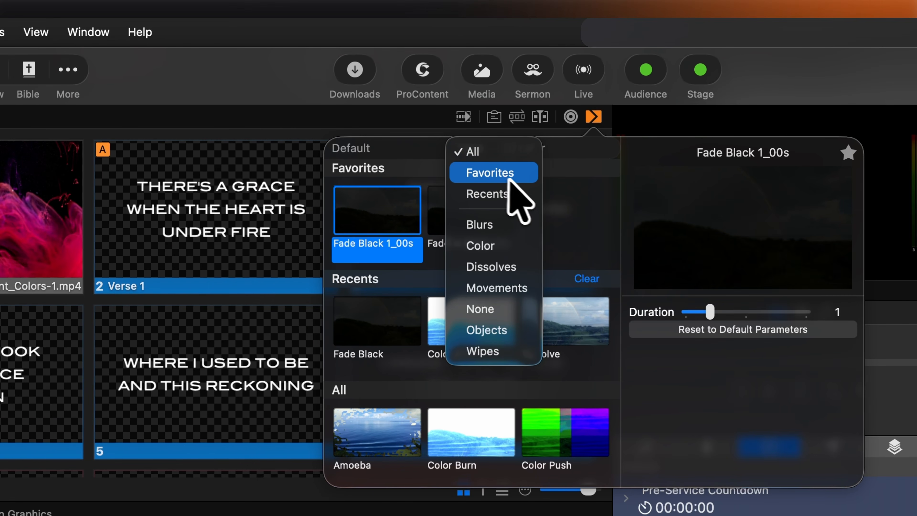
pyautogui.click(519, 181)
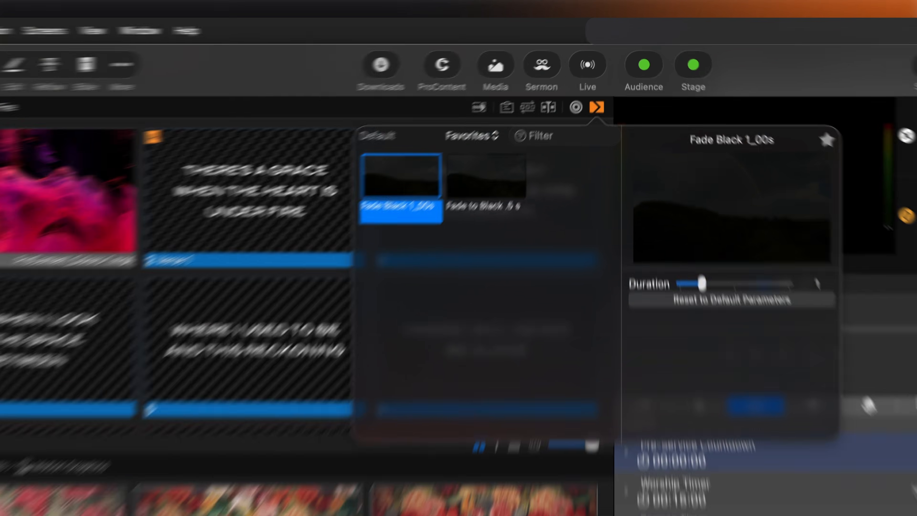